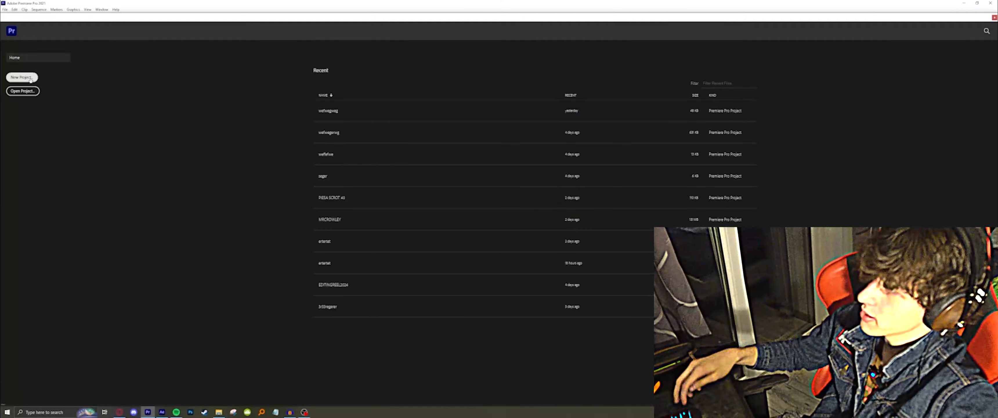
Create a new project and stack wefwefwegwegwefg.mov above 20241117_202605.mp4 on the timeline from the Downloads folder.
click(31, 80)
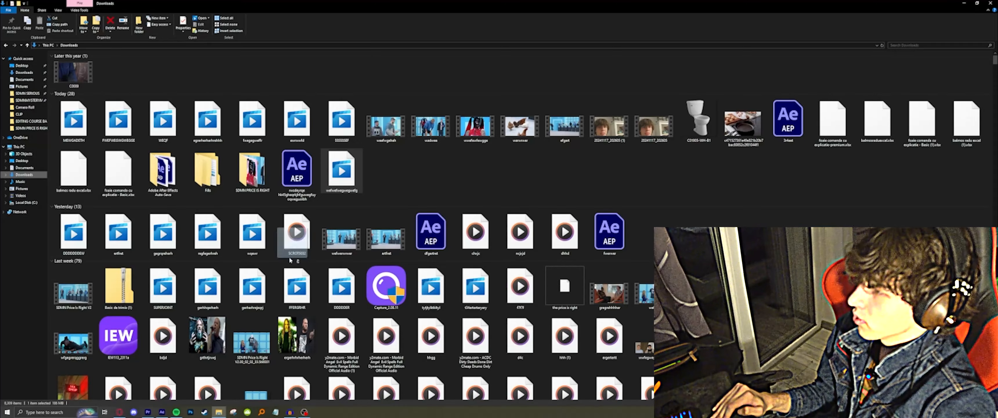
drag(294, 245, 319, 351)
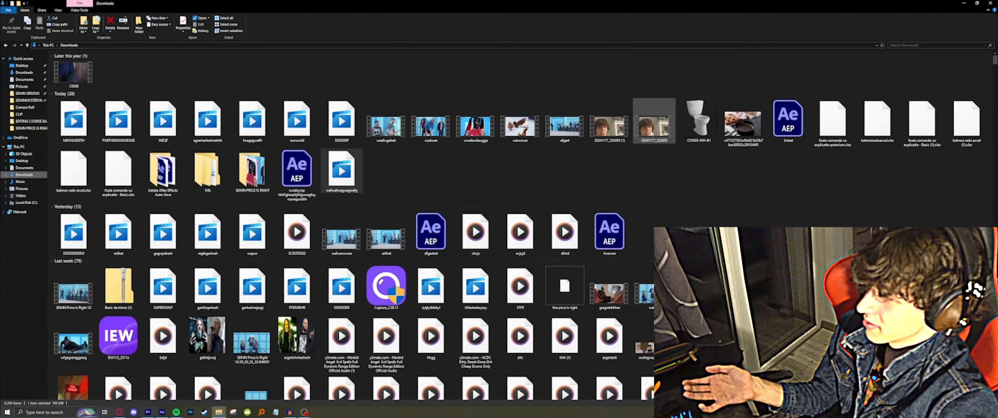
drag(652, 134, 321, 339)
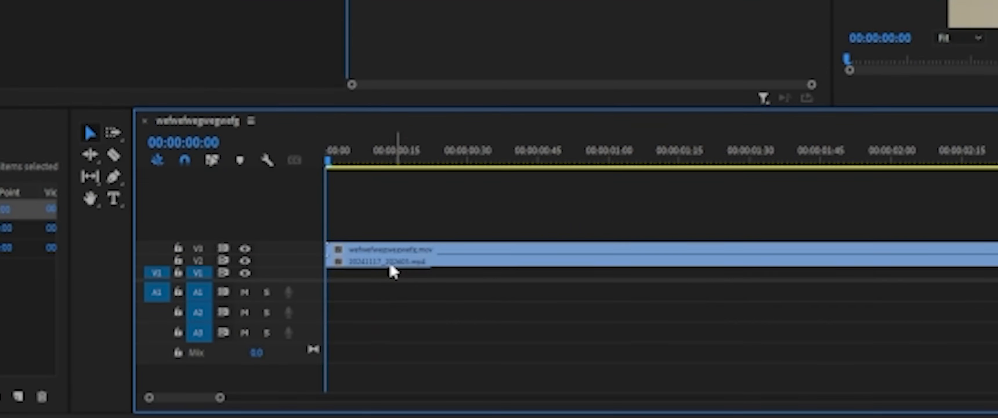
click(390, 264)
Bring the head cutout render from the Downloads folder into the sequence on the track above the other video clips.
mouse_move(221, 411)
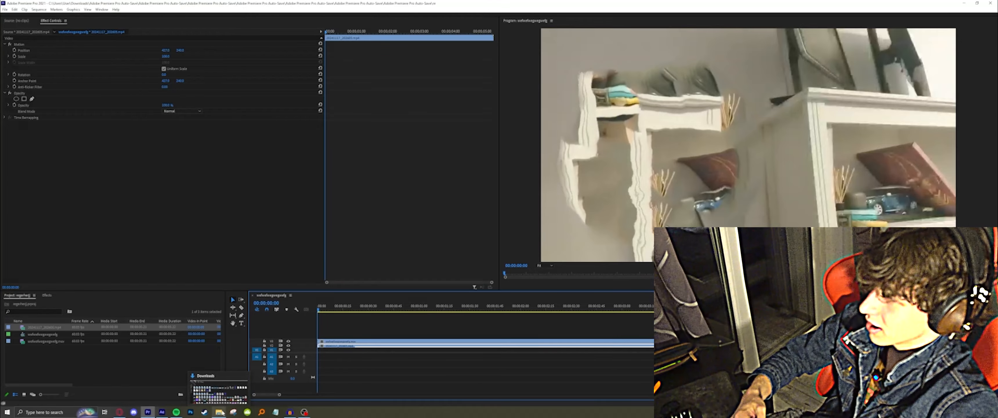
click(219, 391)
drag(252, 121, 173, 400)
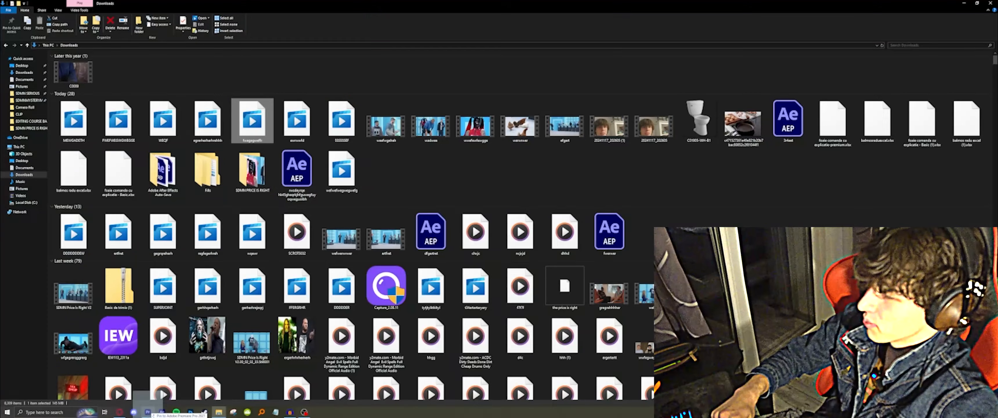
drag(148, 412, 323, 334)
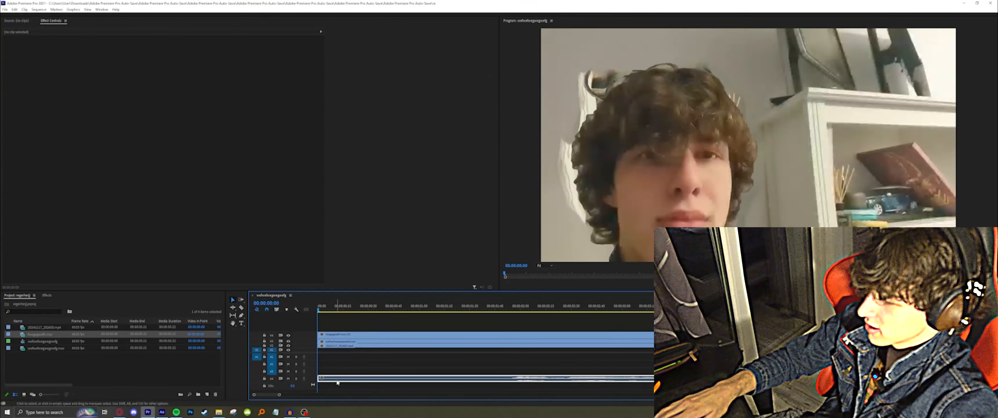
click(337, 379)
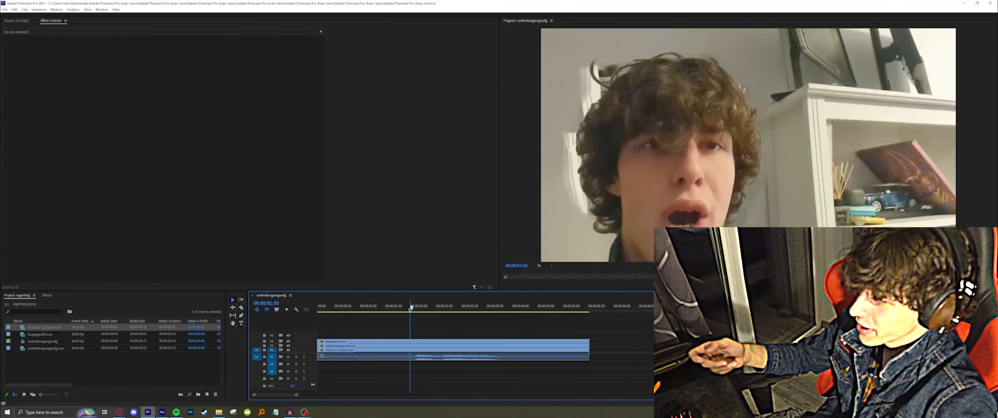
Split the three stacked video clips at 00:00:01:50 and disable the background clips after the cut so only the cutout shows.
drag(423, 328, 425, 350)
key(ctrl+k)
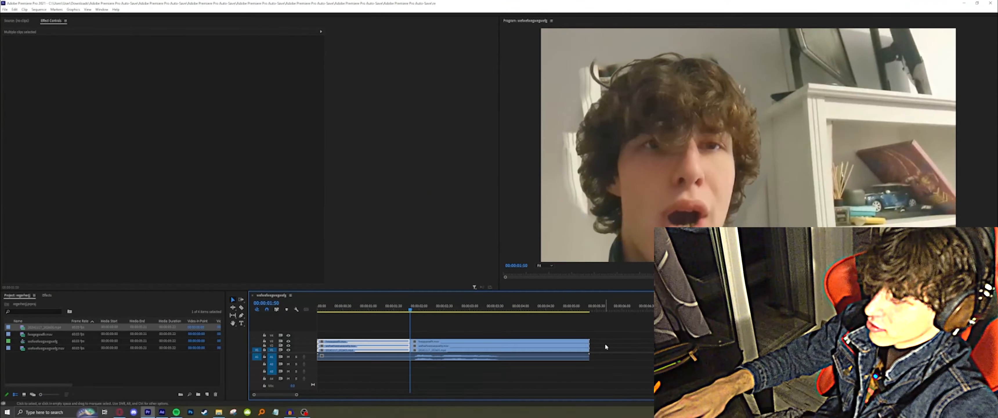
drag(605, 345, 586, 350)
right_click(570, 348)
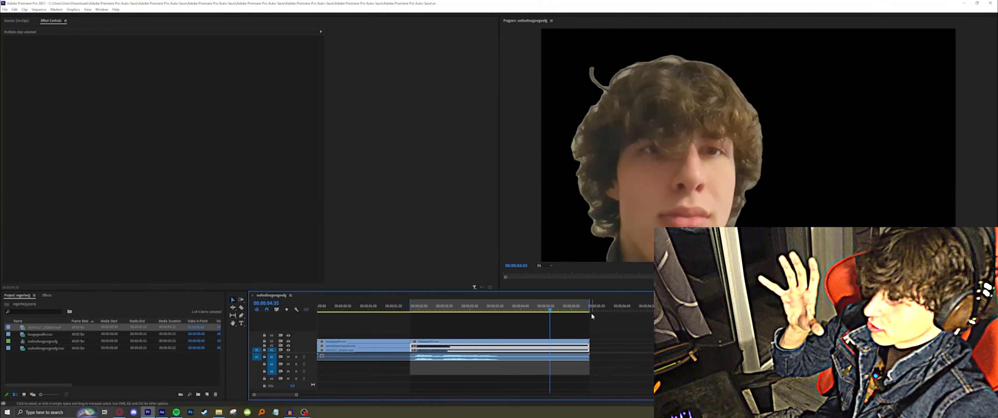
Set up the export as QuickTime with the GoPro CineForm RGB 12-bit with alpha at Maximum Bit Depth preset.
key(ctrl+m)
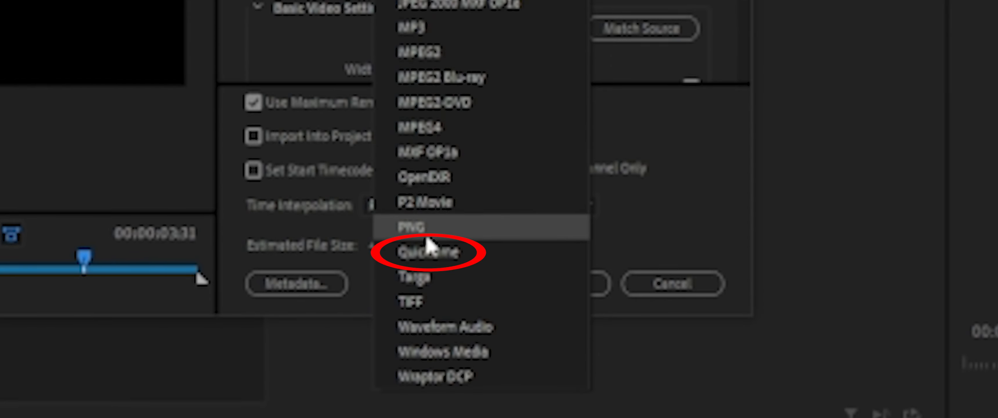
click(458, 250)
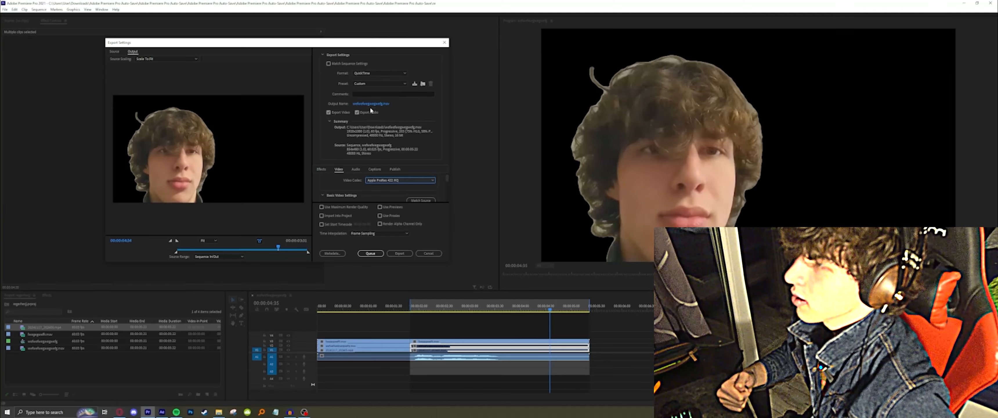
click(380, 84)
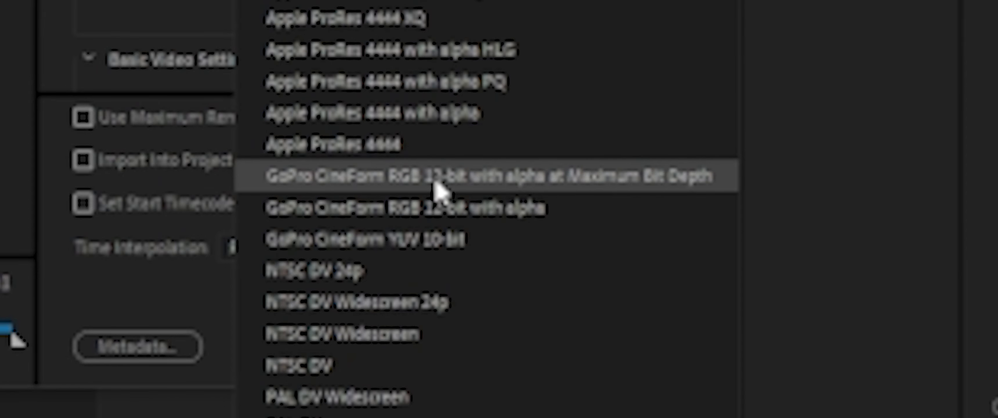
click(648, 177)
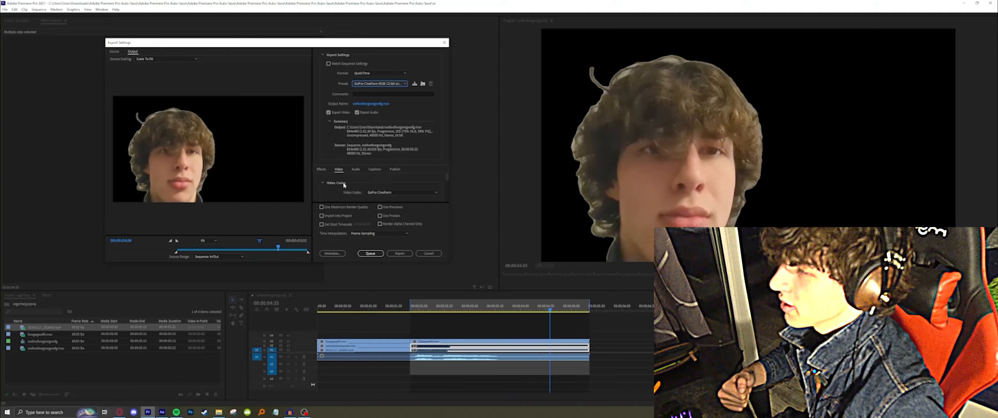
Export the cutout section to Downloads as q34grefg9upefip9hwf.mov, without replacing the existing file.
click(369, 104)
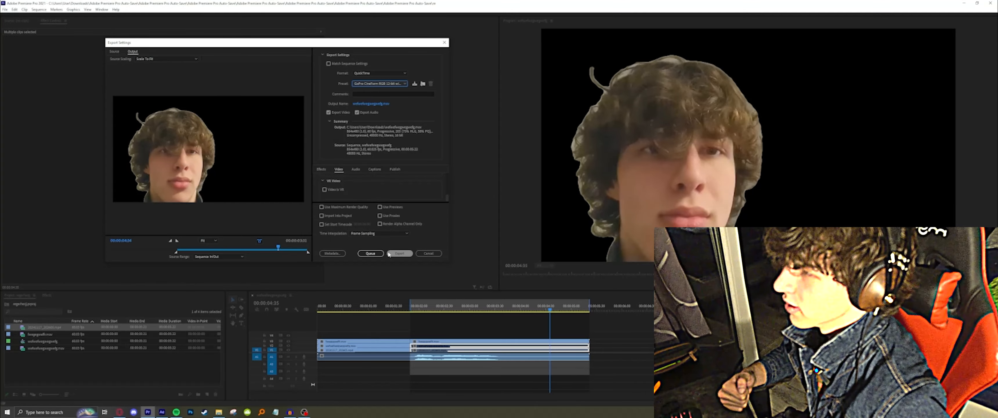
text(ewfwefgwegweg)
click(632, 258)
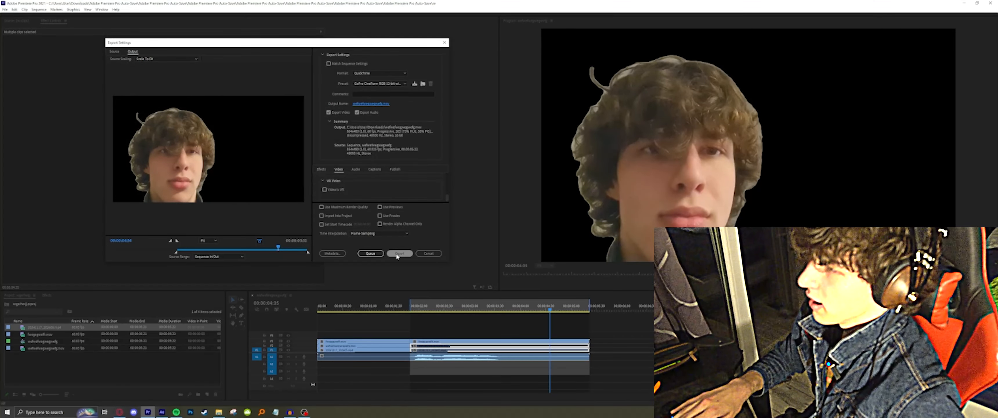
click(711, 396)
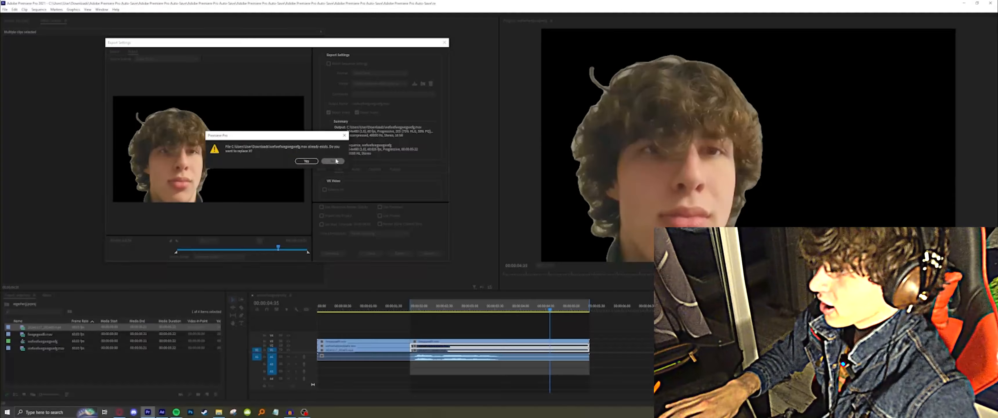
click(334, 160)
click(371, 104)
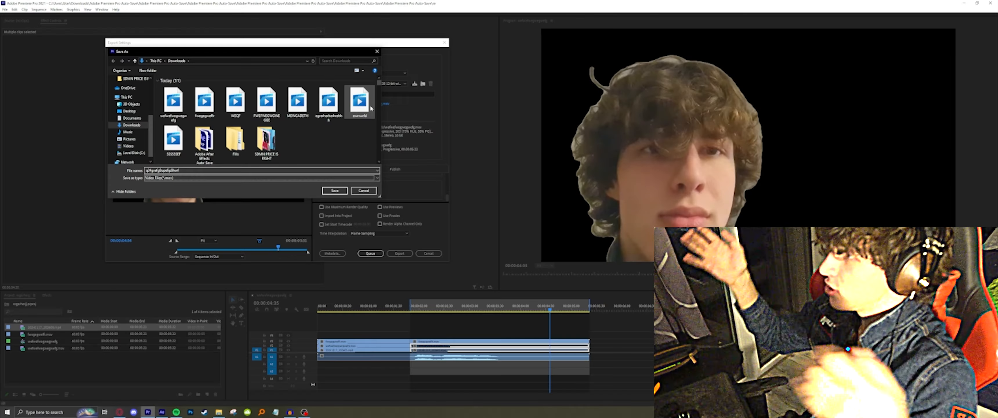
key(Return)
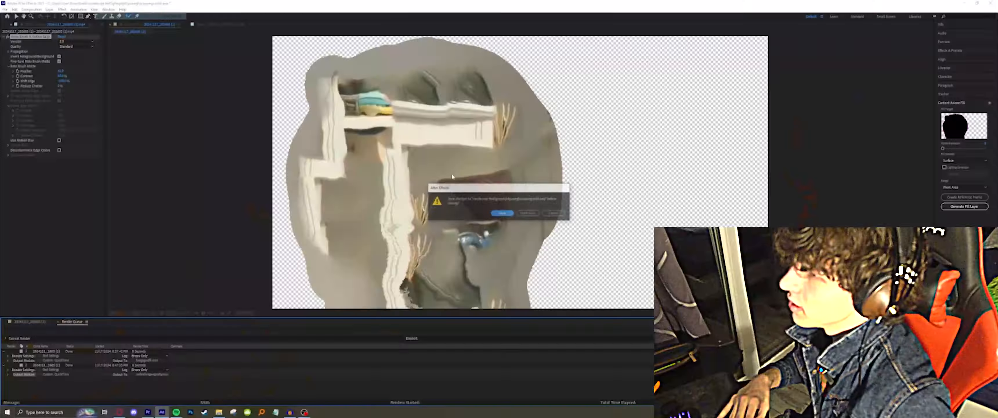
Switch to After Effects, discard the old project's changes, and apply the Shatter effect to the exported cutout layer.
click(528, 213)
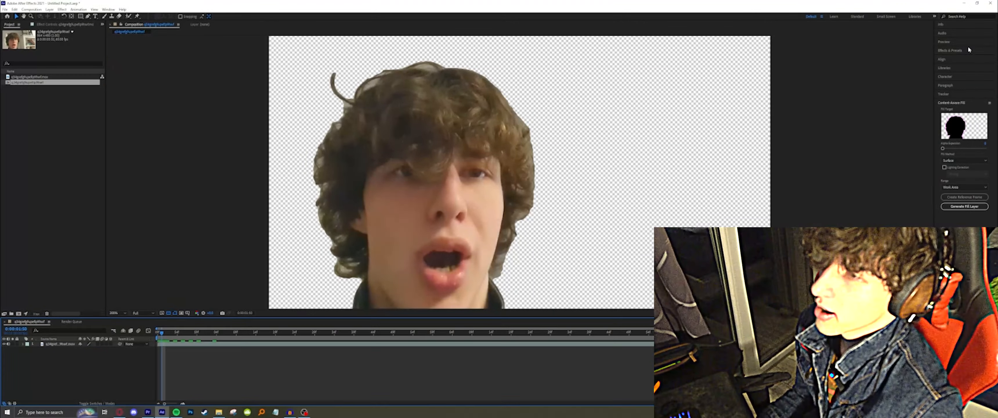
click(957, 52)
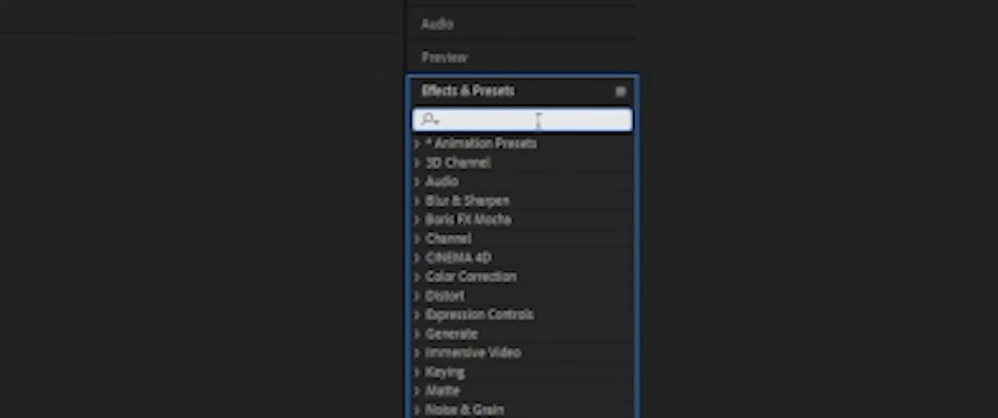
click(966, 58)
text(sh)
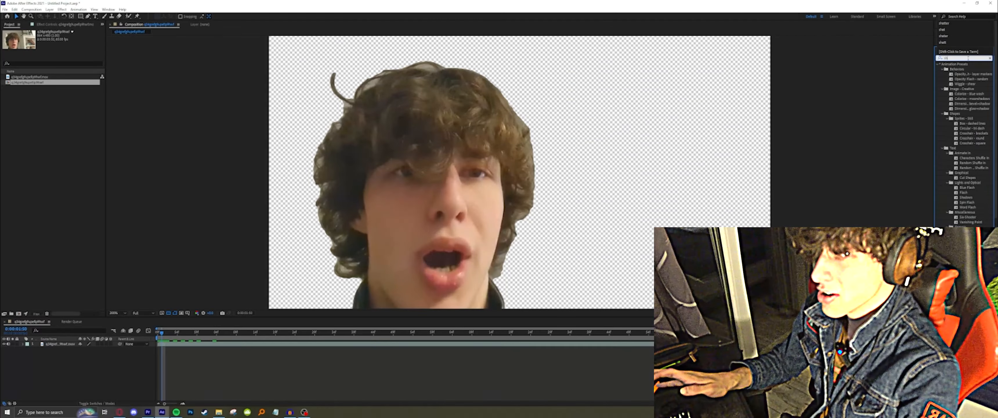
text(atter)
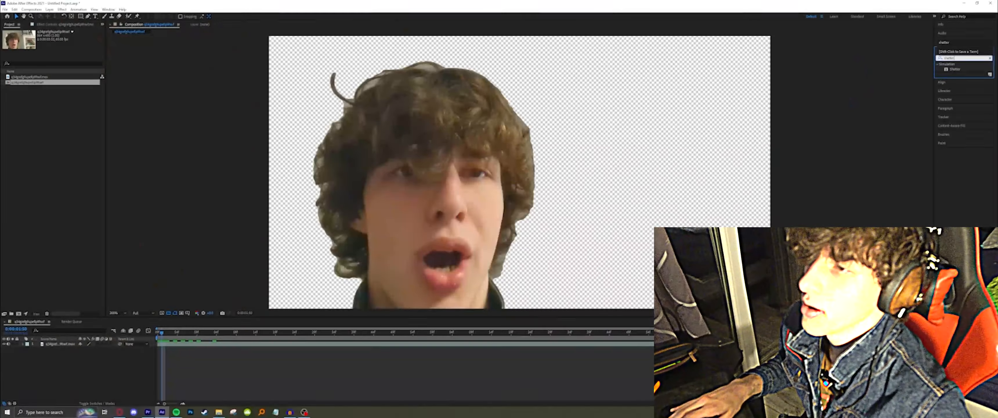
drag(950, 70, 69, 345)
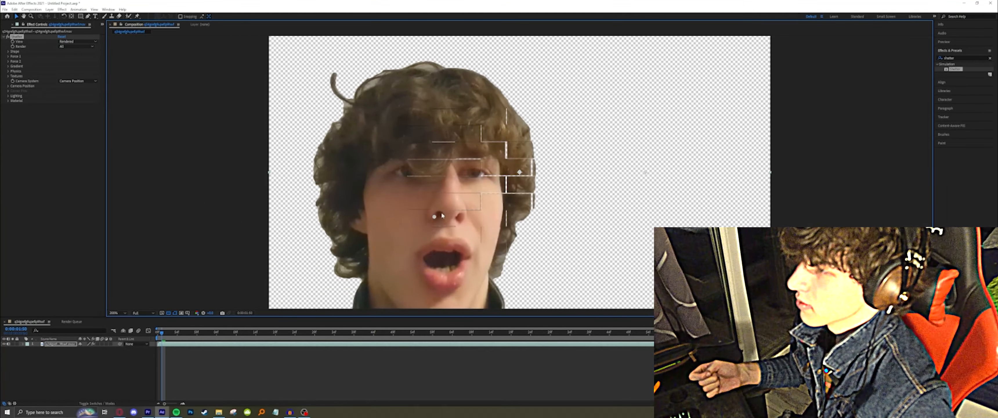
Set the Shatter shape pattern to Glass.
click(8, 51)
click(78, 57)
click(68, 97)
Try positioning the Shatter force point on the underside of the nose in the composition.
drag(449, 212, 433, 199)
key(ctrl+z)
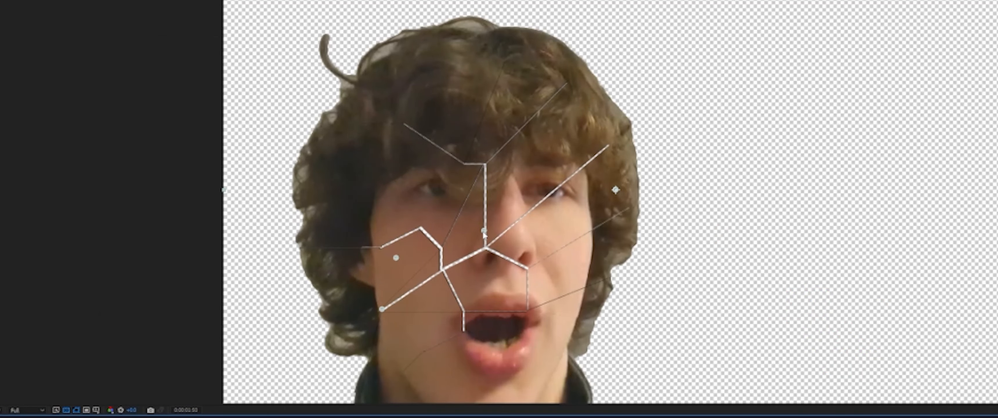
drag(485, 236, 485, 251)
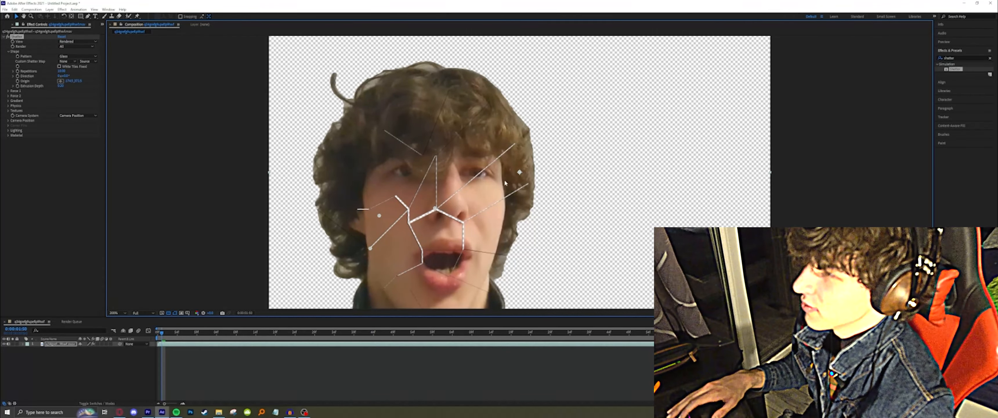
drag(518, 173, 527, 174)
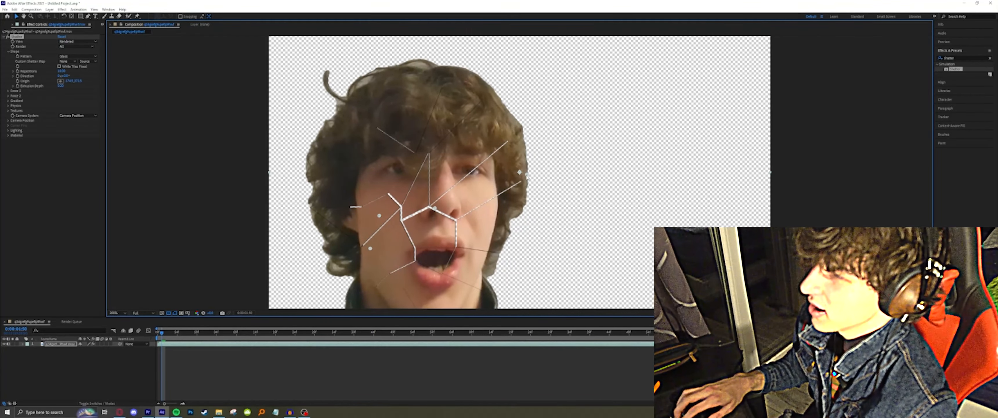
key(ctrl+z)
drag(434, 208, 435, 215)
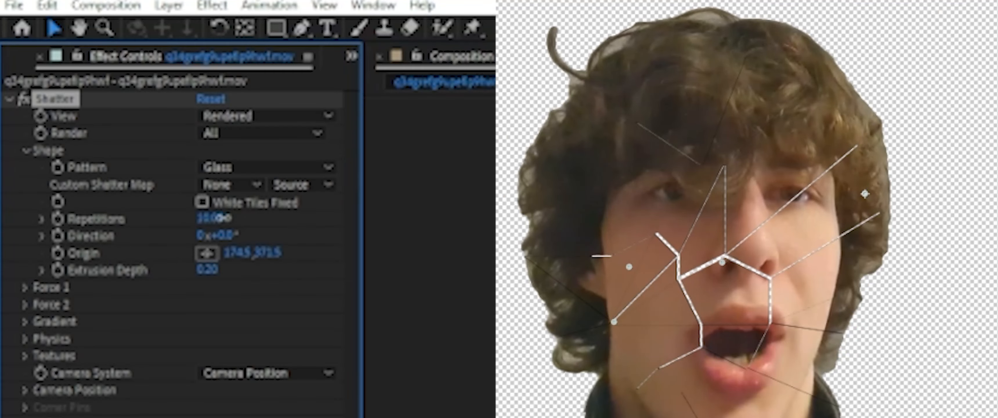
Set the Shatter repetitions to 17.10 and move the force point to the cheek beside the nose.
drag(223, 217, 285, 218)
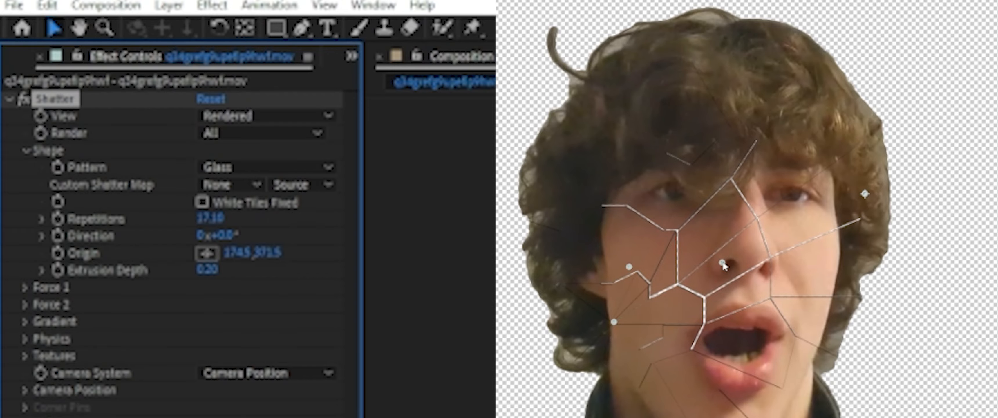
drag(722, 264, 772, 250)
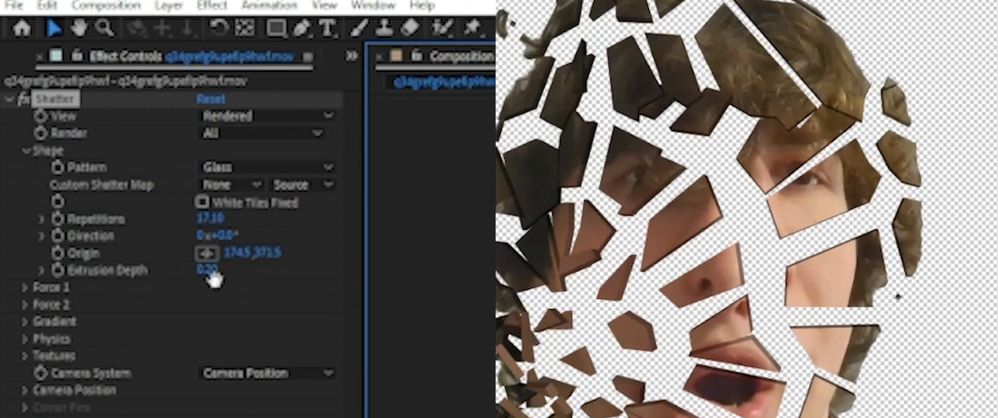
Increase the Shatter extrusion depth to make the glass pieces thicker.
drag(207, 270, 271, 270)
drag(80, 86, 77, 88)
drag(70, 90, 65, 91)
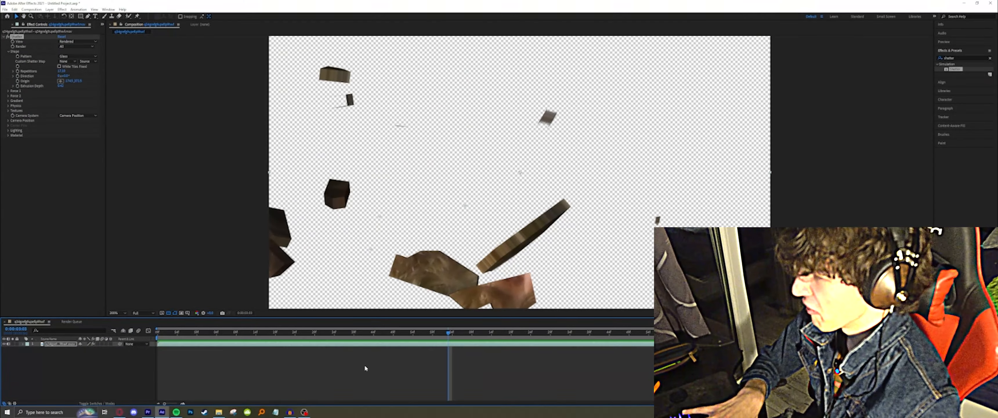
Add the shattered head composition to the render queue.
key(ctrl+m)
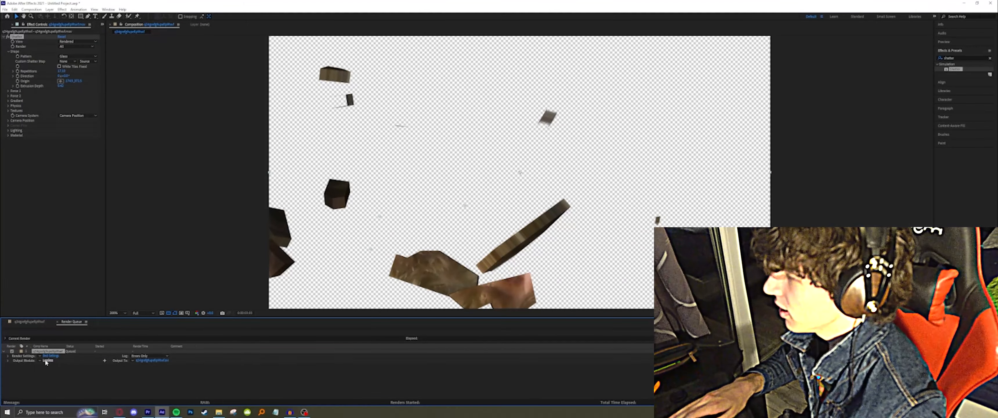